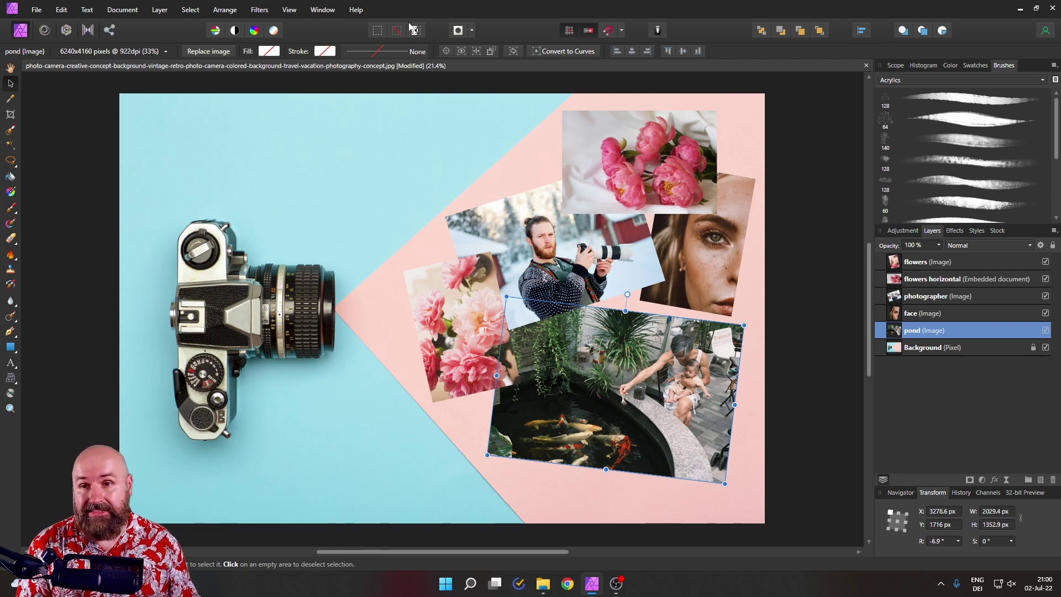
# Step: Deselect the pond image, then select the flowers horizontal embedded document on the canvas
pyautogui.click(288, 11)
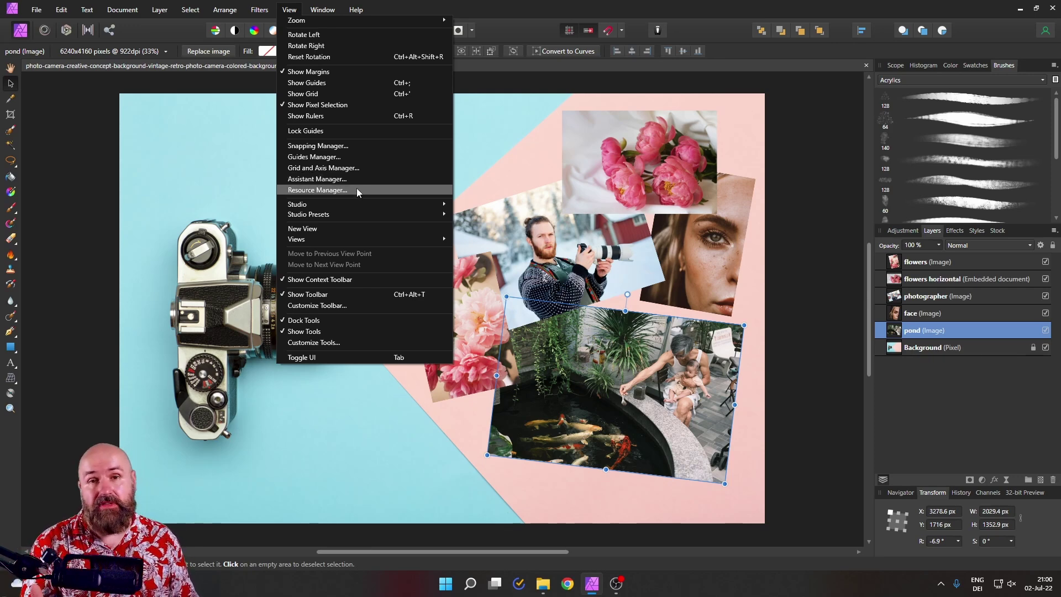
pyautogui.click(795, 210)
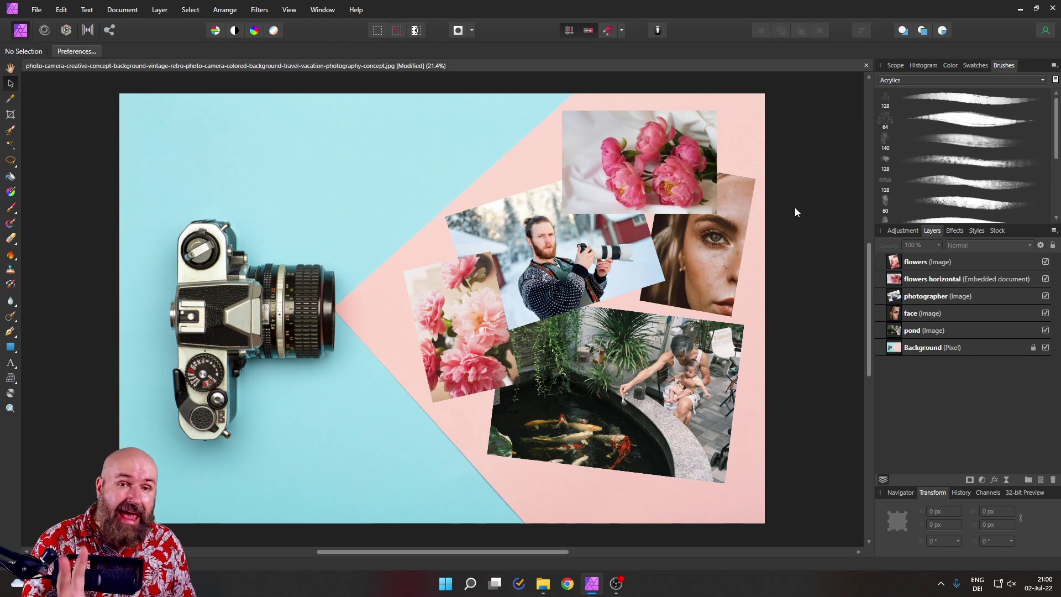
pyautogui.click(654, 186)
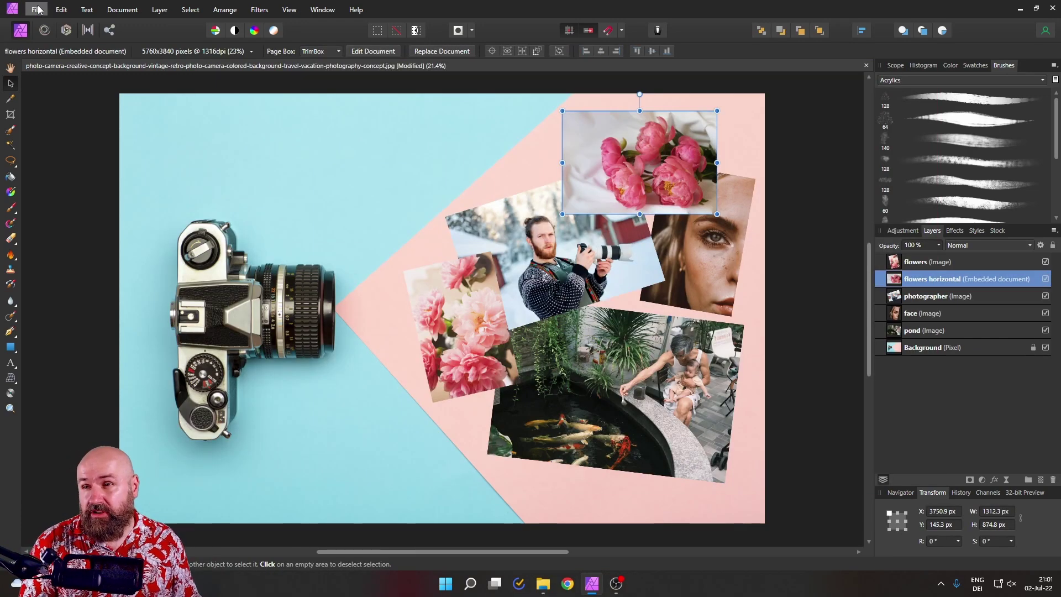
pyautogui.click(36, 9)
pyautogui.click(44, 34)
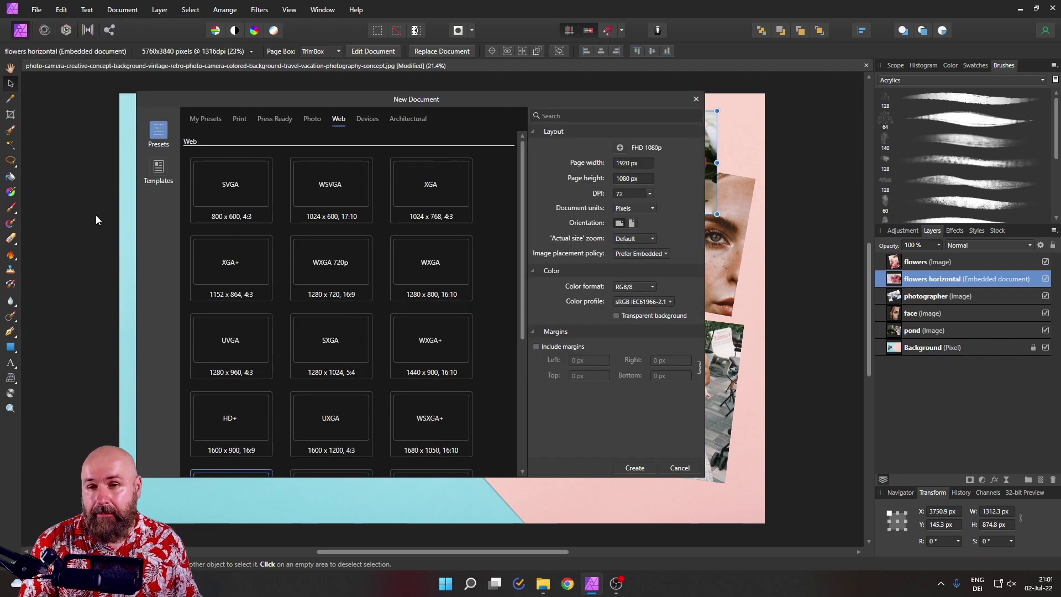
pyautogui.click(310, 325)
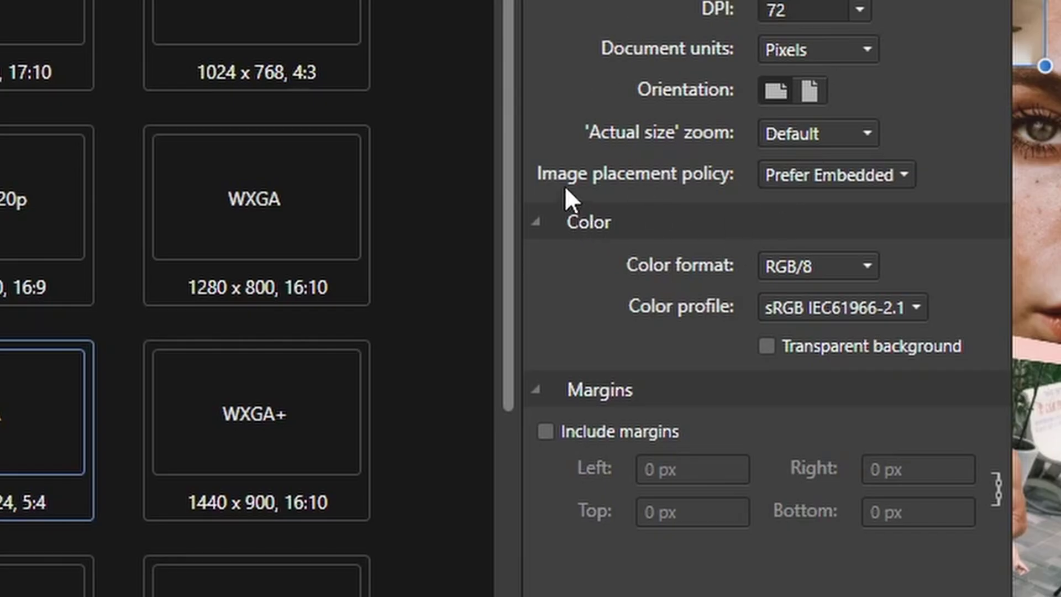
pyautogui.click(817, 181)
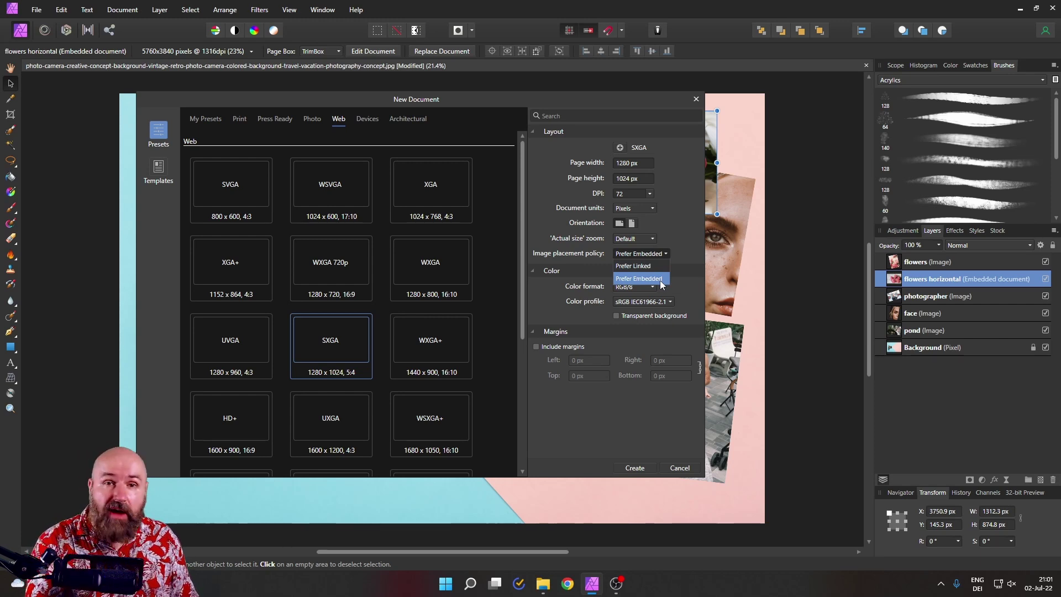
pyautogui.click(674, 459)
pyautogui.click(676, 468)
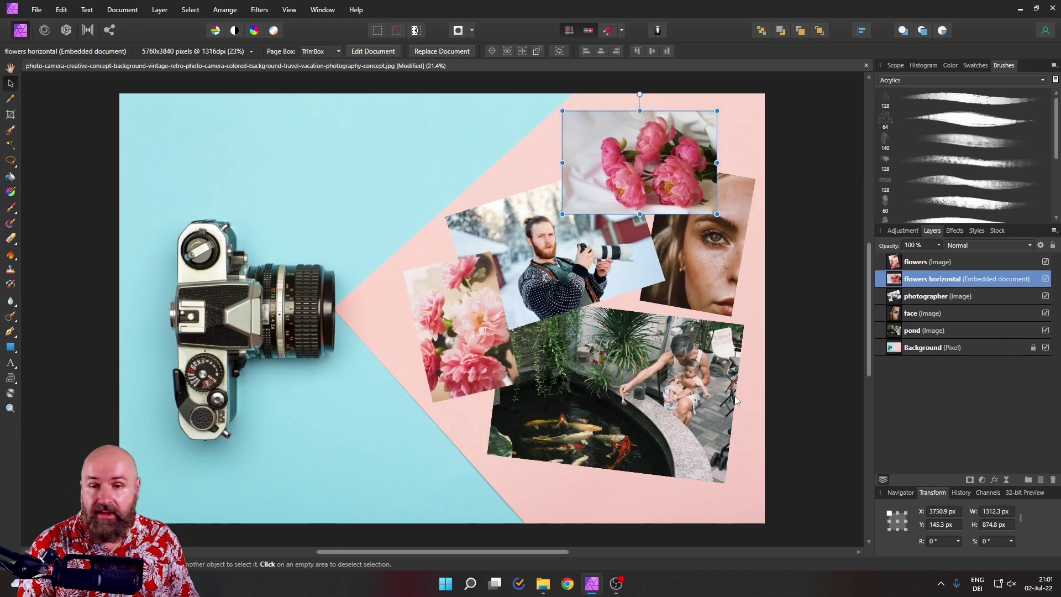
# Step: Show the File > Placement Policy submenu, leaving Embedded as the active option
pyautogui.click(35, 10)
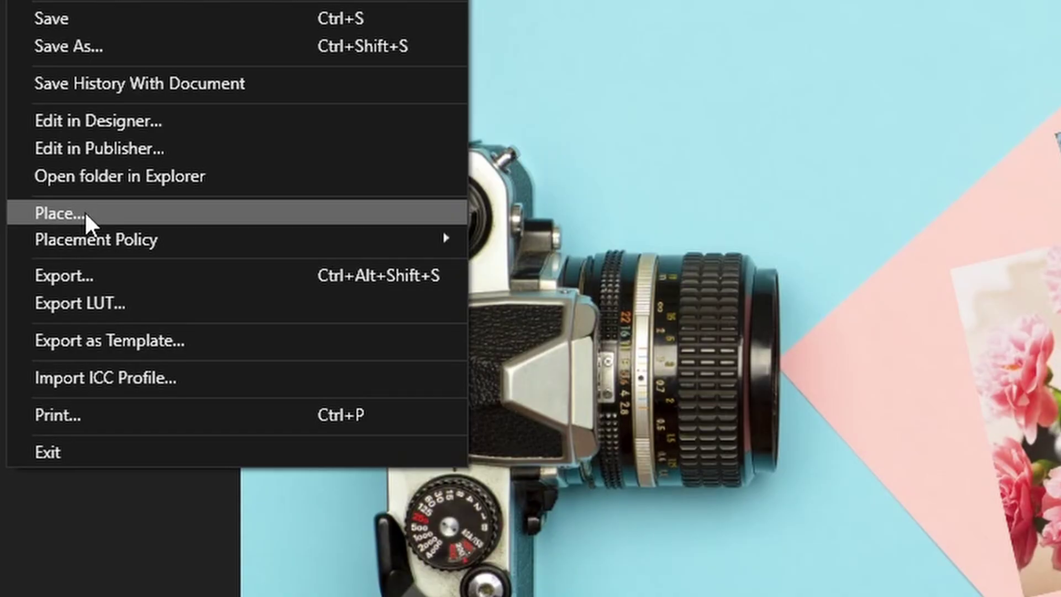
pyautogui.moveTo(109, 240)
pyautogui.moveTo(177, 239)
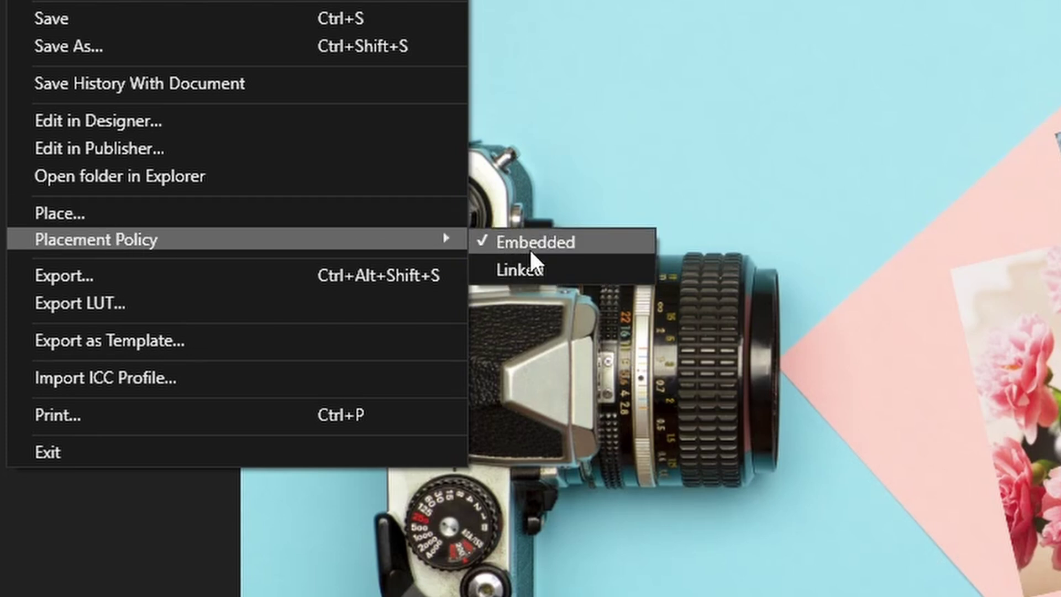
pyautogui.click(541, 278)
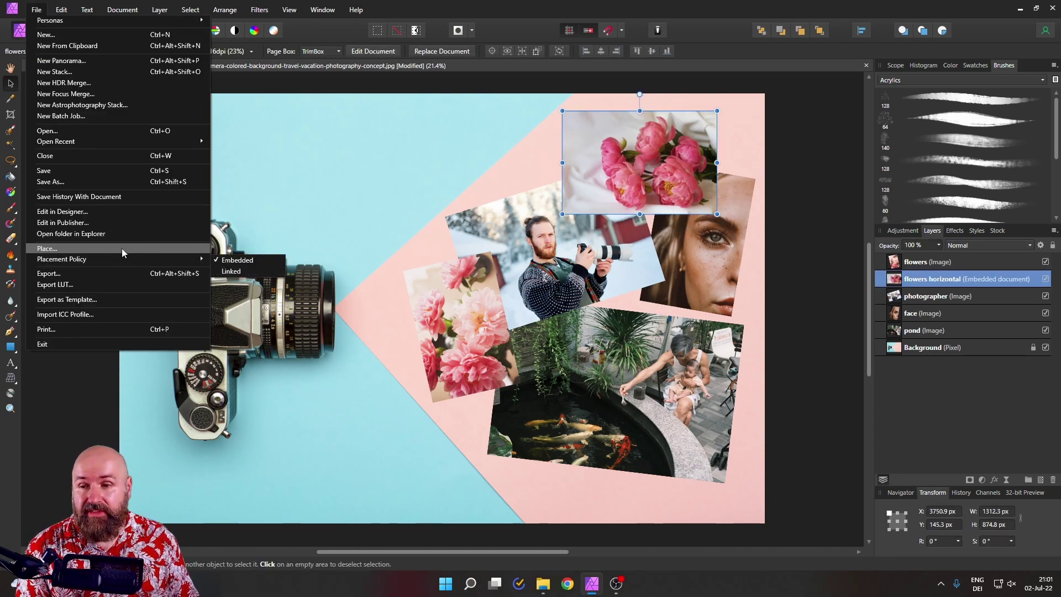
# Step: Dismiss the File menu with a click on the collage
pyautogui.click(613, 184)
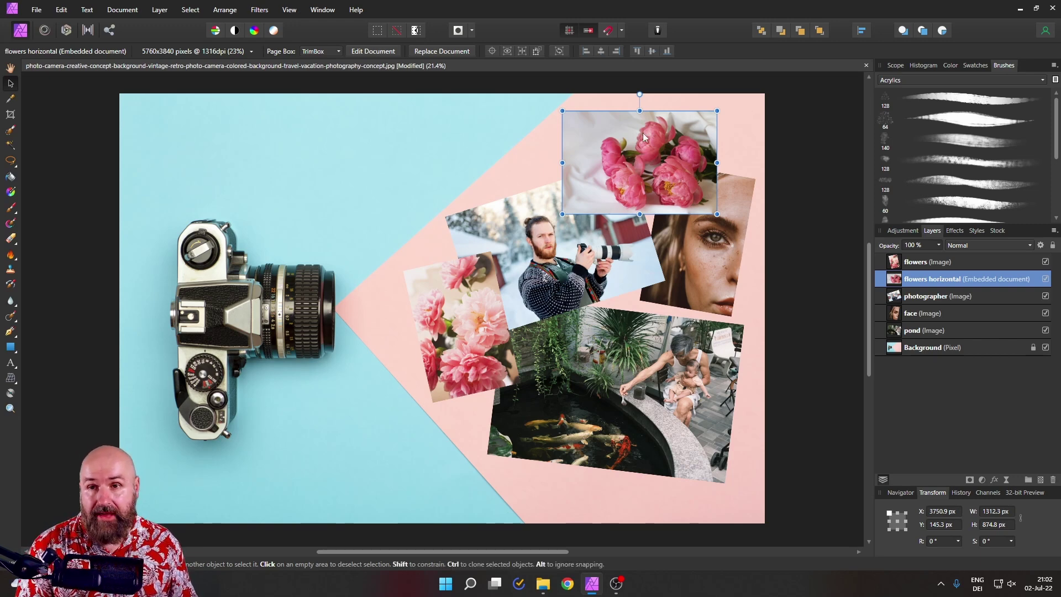
# Step: Open View > Resource Manager and nudge its window up slightly
pyautogui.click(288, 11)
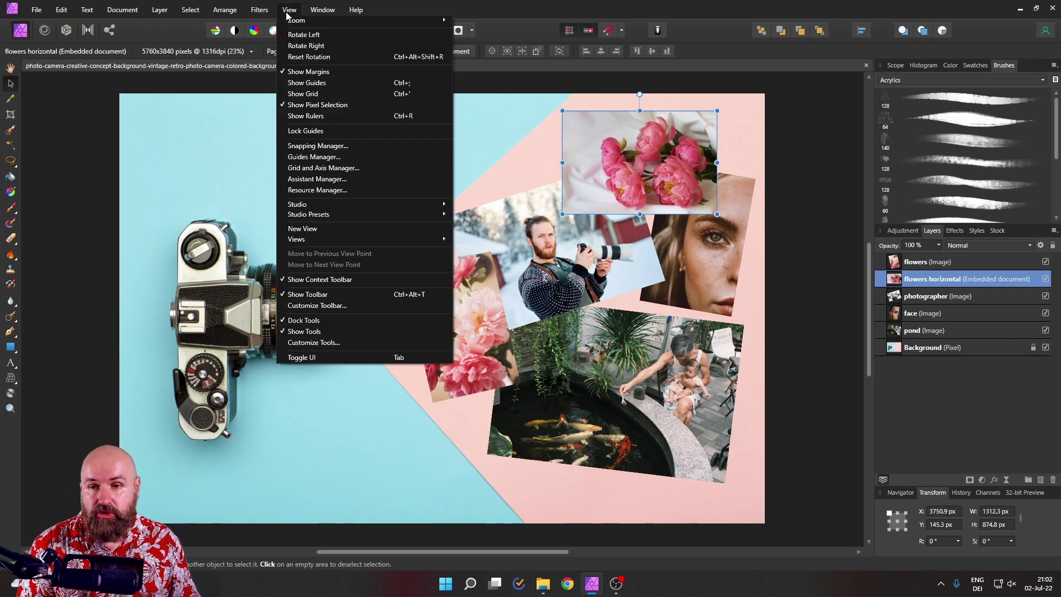
pyautogui.click(315, 190)
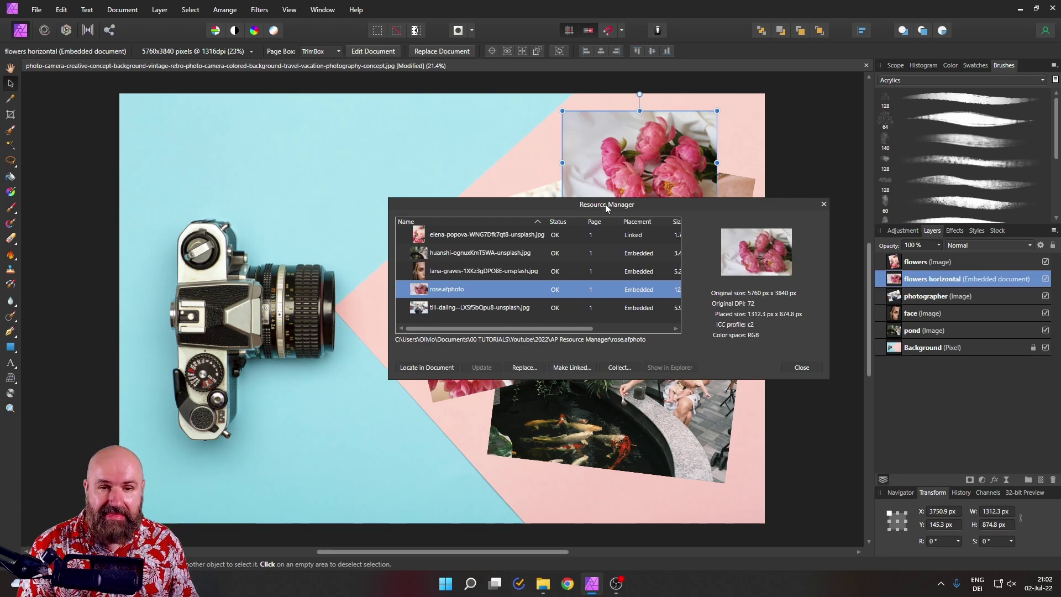
pyautogui.moveTo(605, 205); pyautogui.dragTo(606, 180)
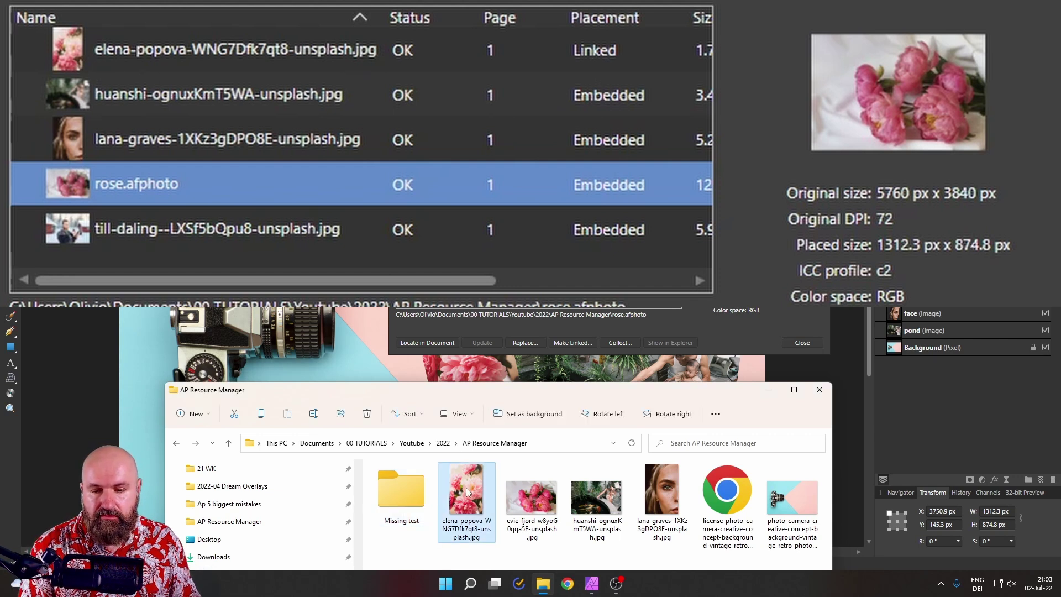
pyautogui.moveTo(467, 492); pyautogui.dragTo(405, 491)
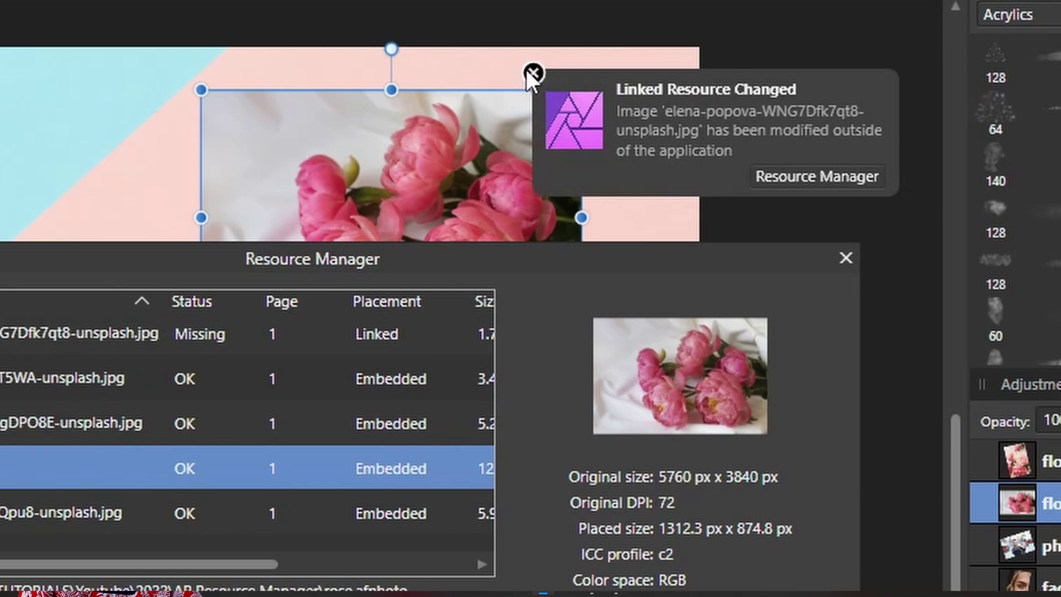
pyautogui.click(532, 73)
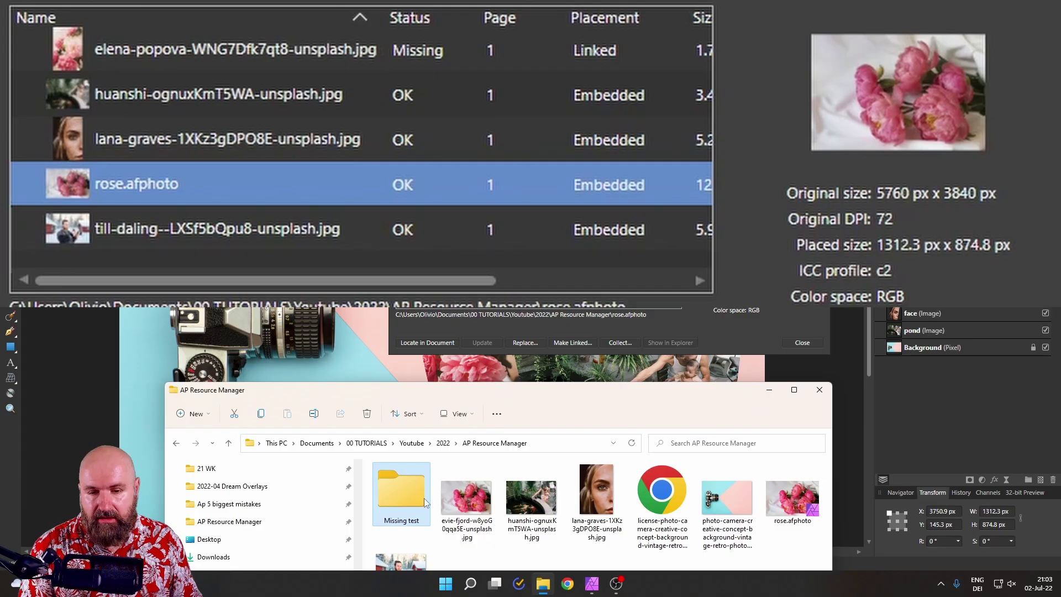
pyautogui.doubleClick(425, 501)
pyautogui.moveTo(401, 492); pyautogui.dragTo(489, 446)
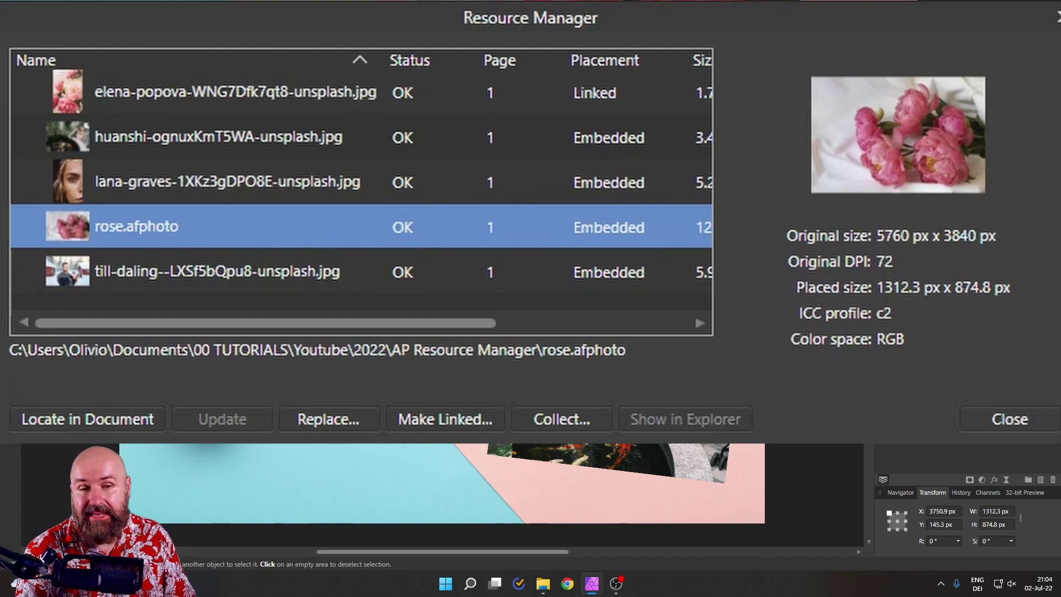
pyautogui.moveTo(294, 321); pyautogui.dragTo(442, 321)
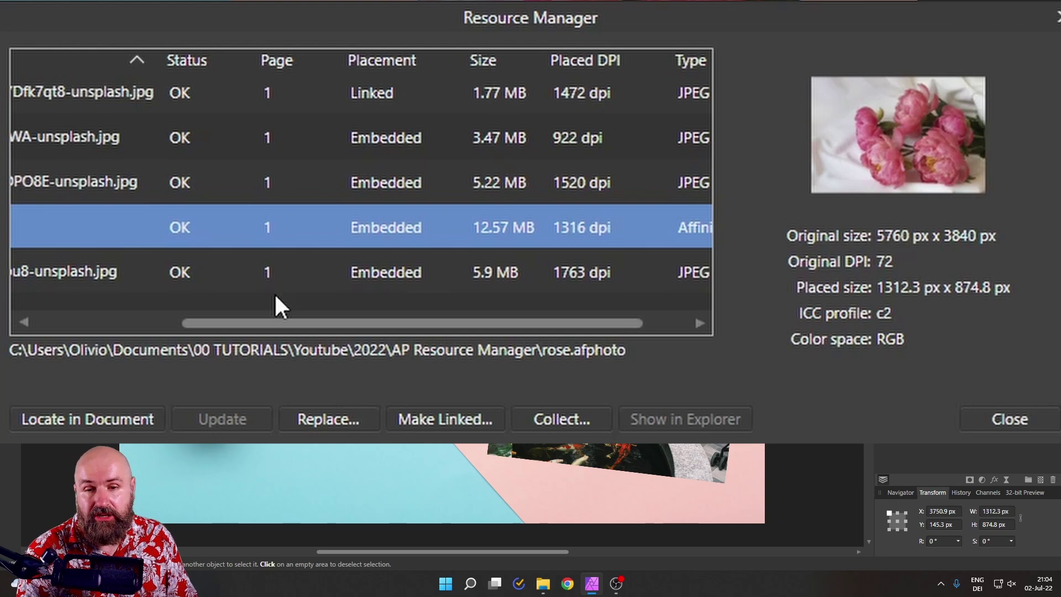
pyautogui.moveTo(267, 326); pyautogui.dragTo(67, 324)
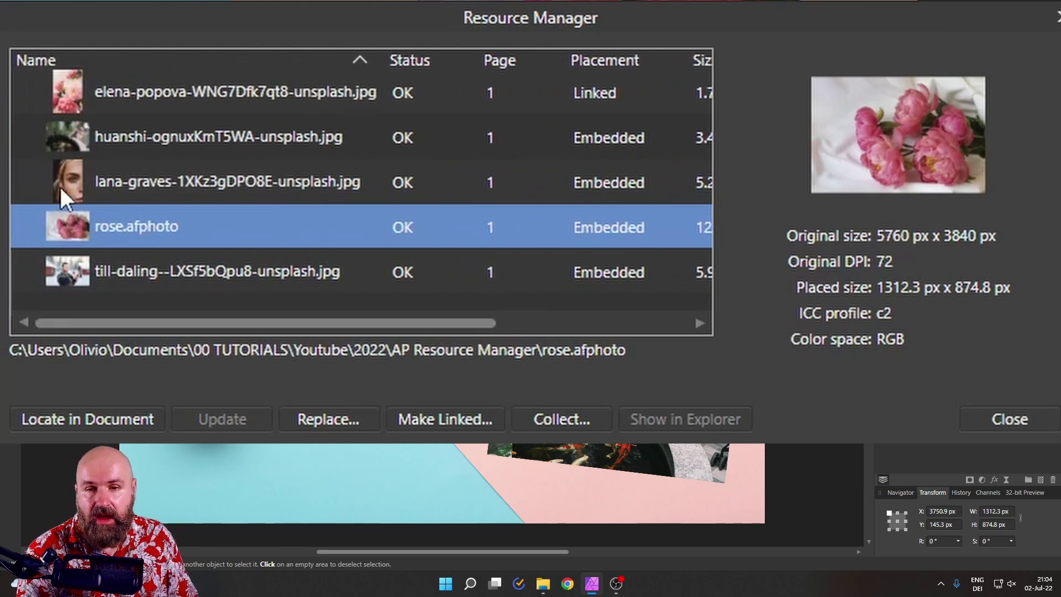
pyautogui.moveTo(198, 326); pyautogui.dragTo(260, 323)
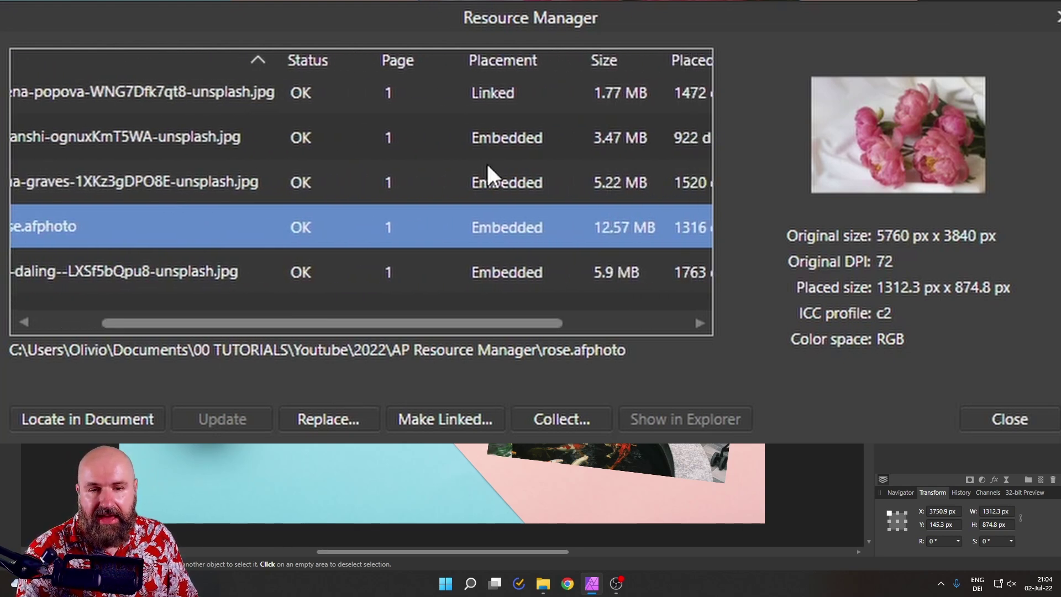
pyautogui.click(484, 181)
pyautogui.click(430, 417)
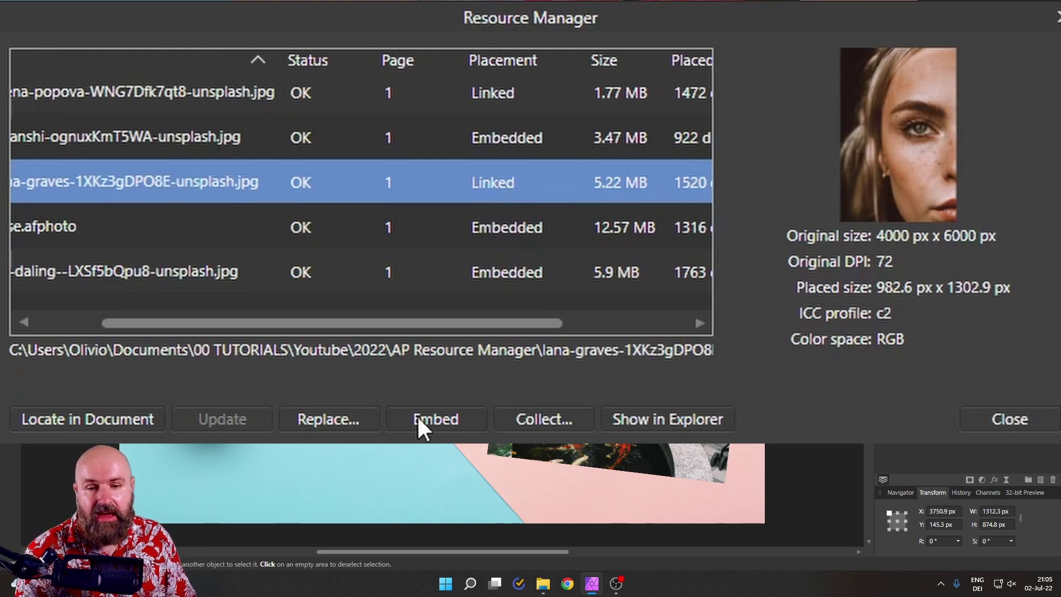
pyautogui.click(445, 416)
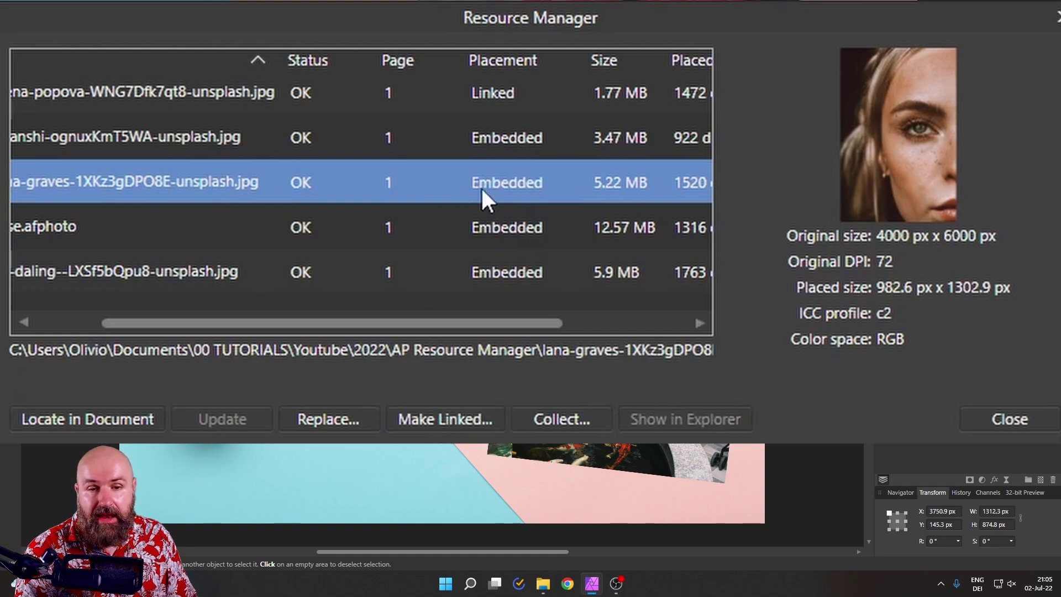
pyautogui.moveTo(383, 322); pyautogui.dragTo(511, 323)
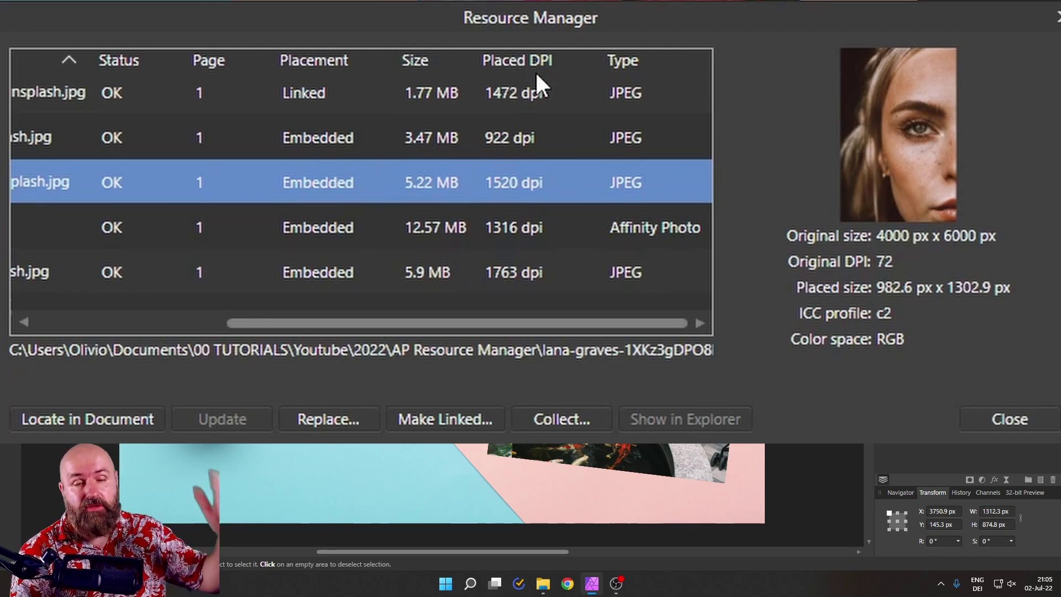
pyautogui.moveTo(555, 18); pyautogui.dragTo(330, 188)
# Step: Resize the flowers image to 1551.3 × 1034.2 px (1113 dpi placed) and select rose.afphoto
pyautogui.moveTo(800, 101); pyautogui.dragTo(771, 163)
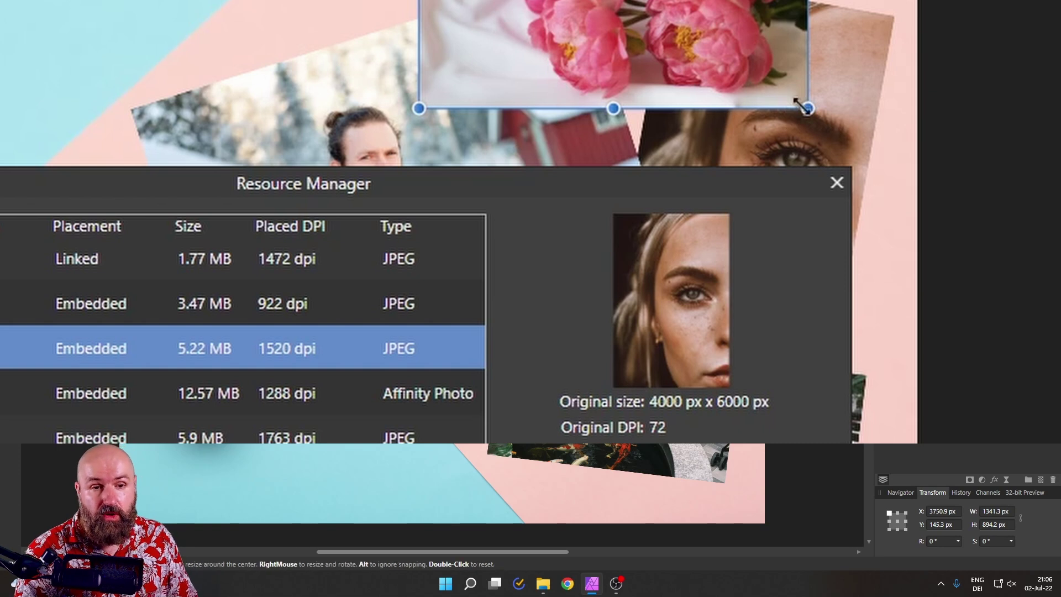
pyautogui.moveTo(807, 109); pyautogui.dragTo(829, 221)
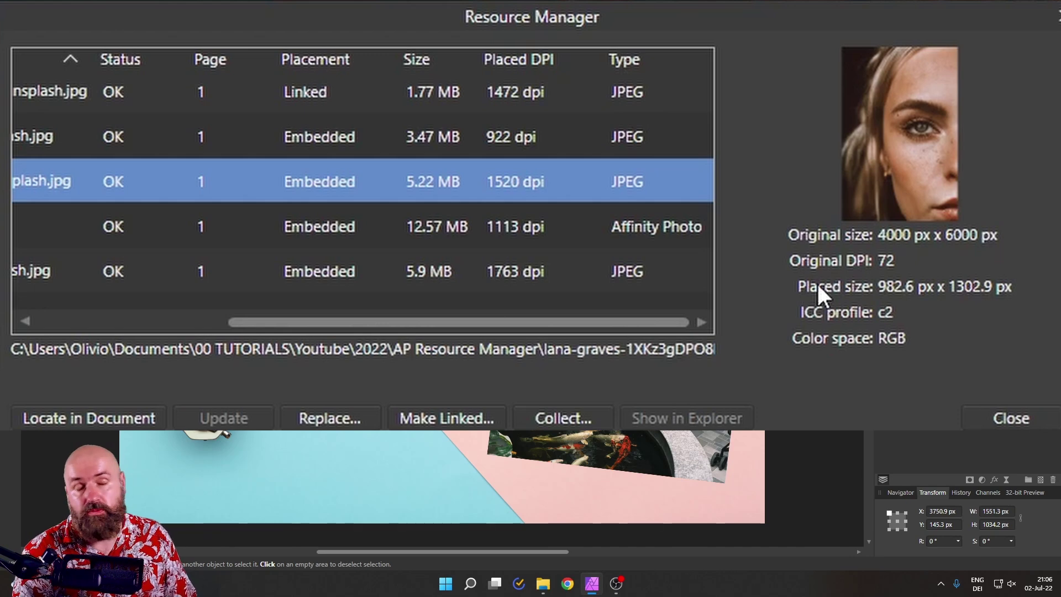
pyautogui.click(653, 227)
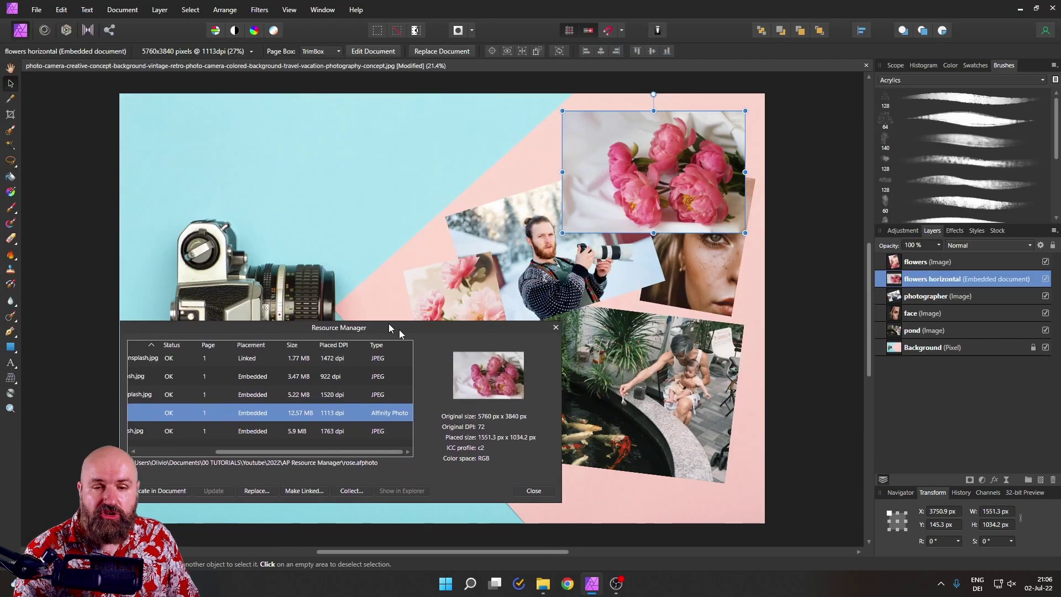
pyautogui.moveTo(389, 322); pyautogui.dragTo(564, 295)
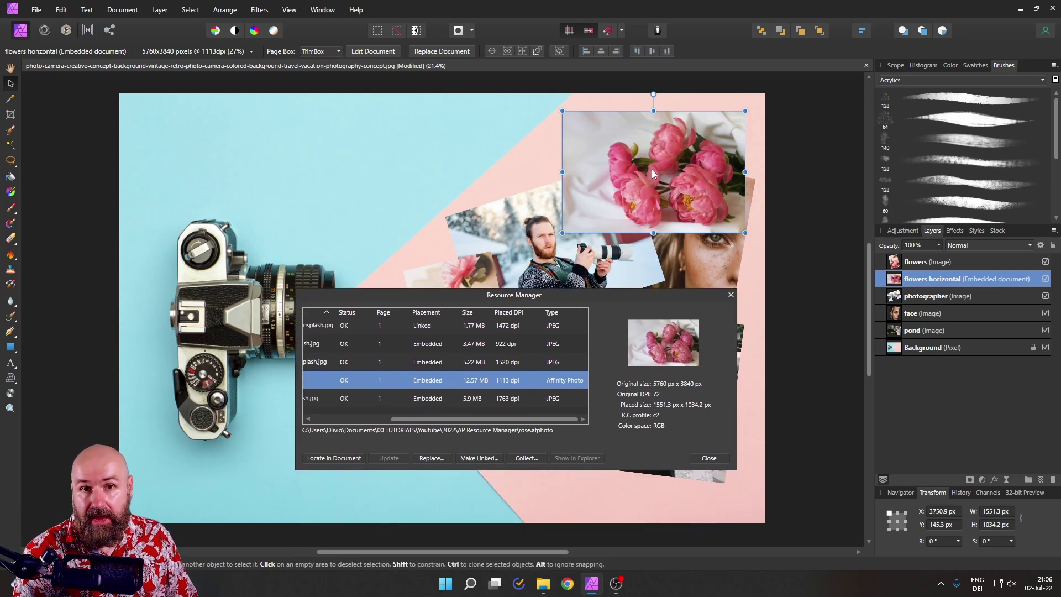
# Step: Open the flowers horizontal resource as a 5760 × 3840 px document in its own tab
pyautogui.doubleClick(647, 182)
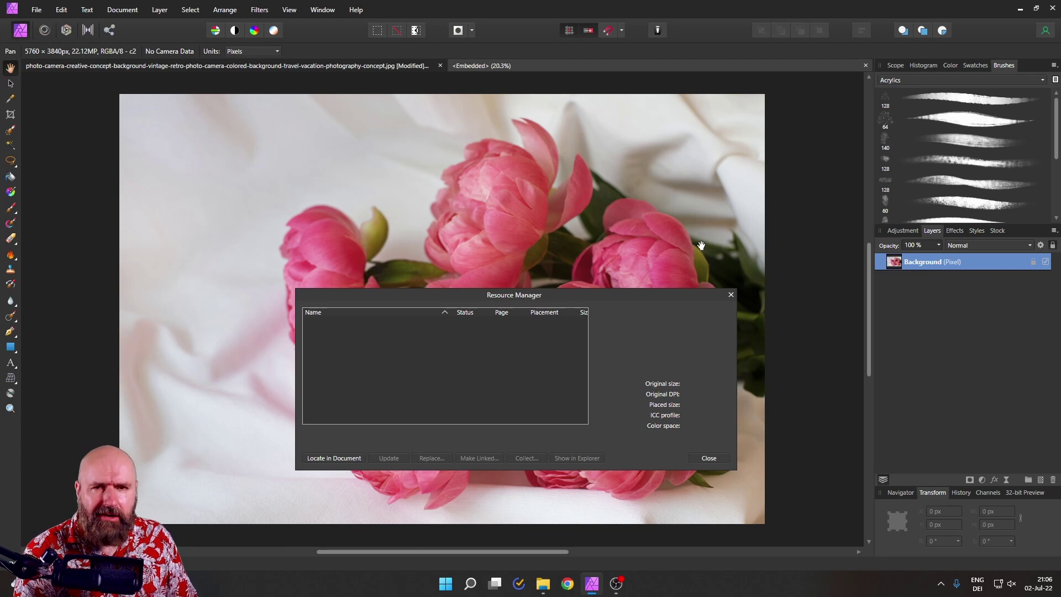
# Step: Close the embedded flowers tab and select all five resources in the Resource Manager
pyautogui.click(865, 65)
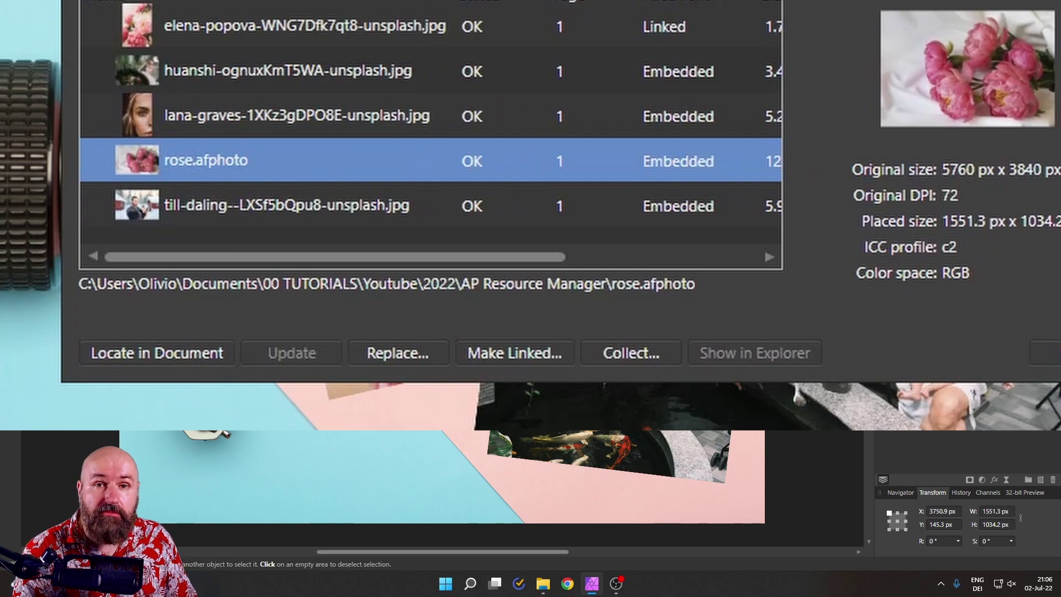
pyautogui.click(314, 28)
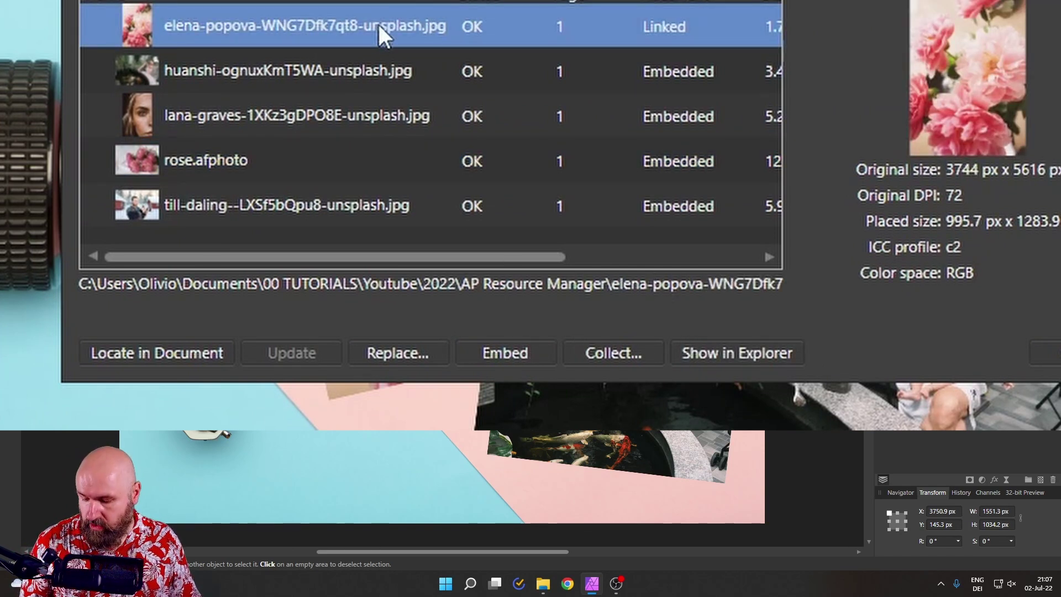
pyautogui.keyDown('shift'); pyautogui.click(354, 206); pyautogui.keyUp('shift')
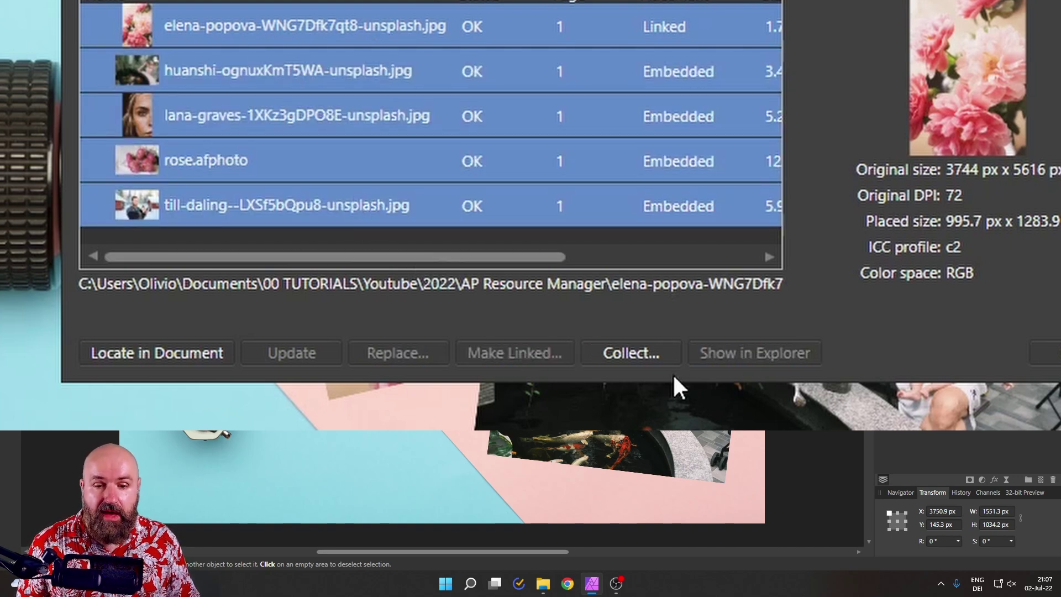
# Step: Collect the five resources into a new folder named 'Collect', linking them from there
pyautogui.click(642, 354)
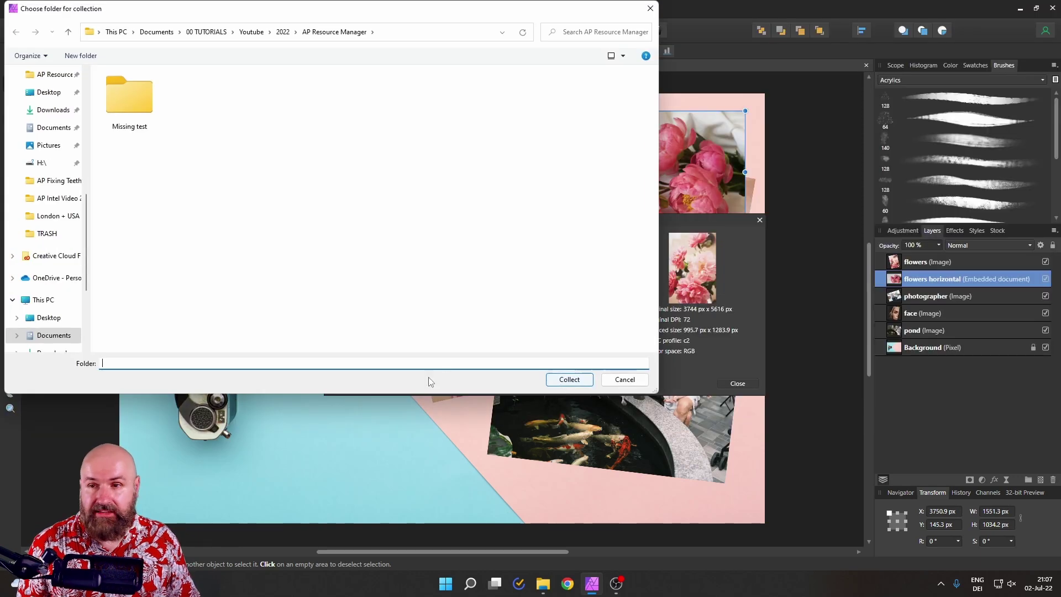
pyautogui.click(81, 56)
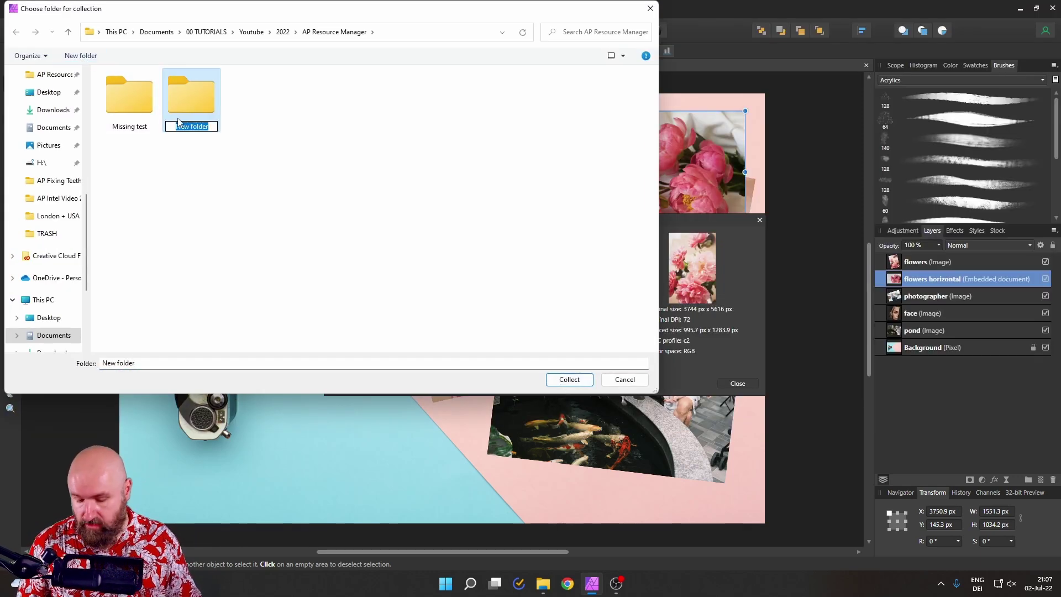
pyautogui.write('Collect')
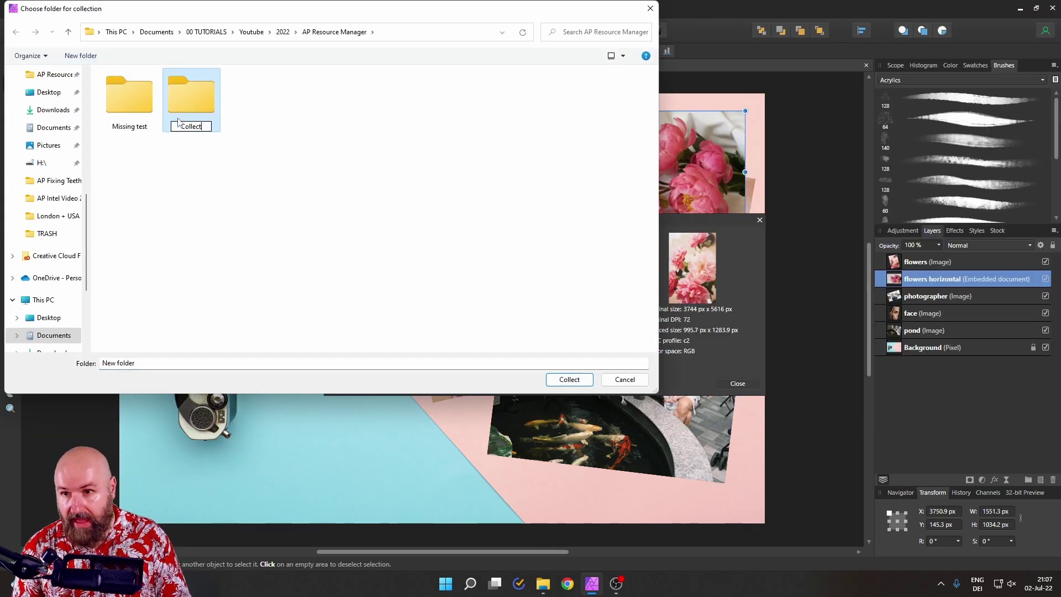
pyautogui.press('Return')
pyautogui.doubleClick(141, 105)
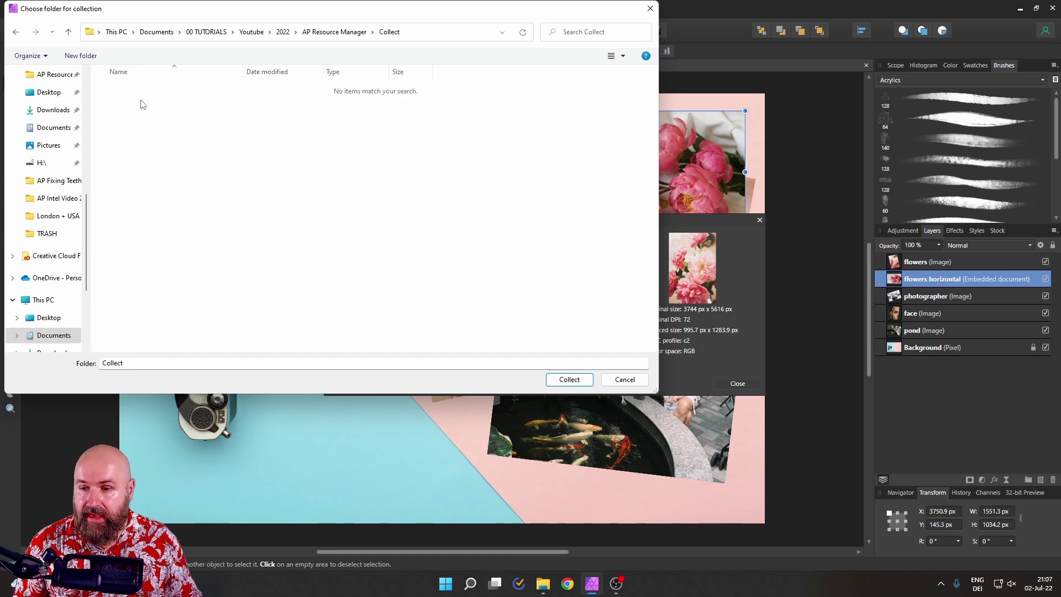
pyautogui.click(569, 380)
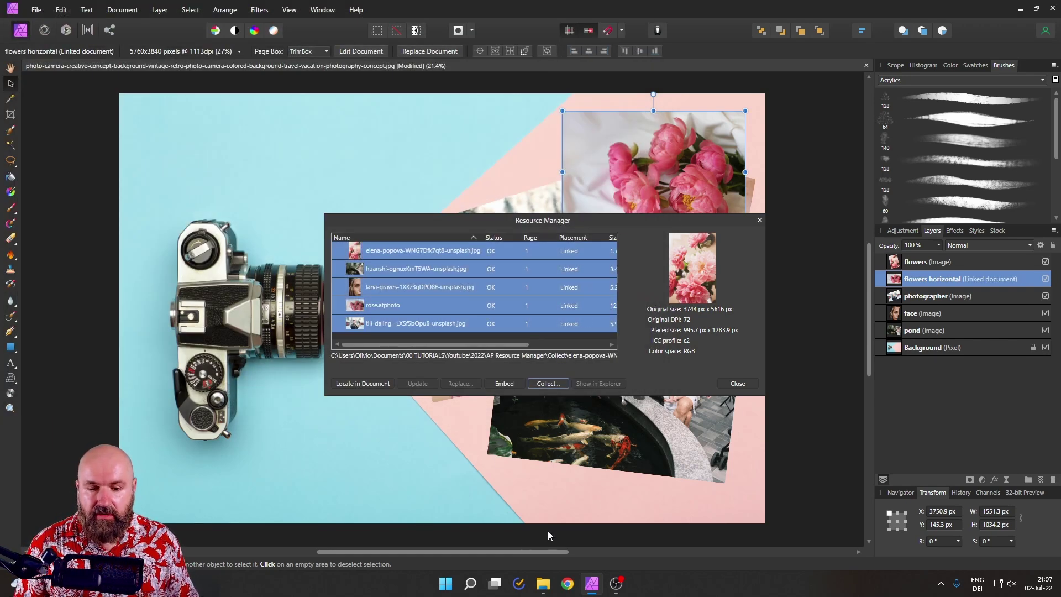
# Step: In File Explorer, open the Collect folder showing four JPGs plus rose.afphoto
pyautogui.click(543, 583)
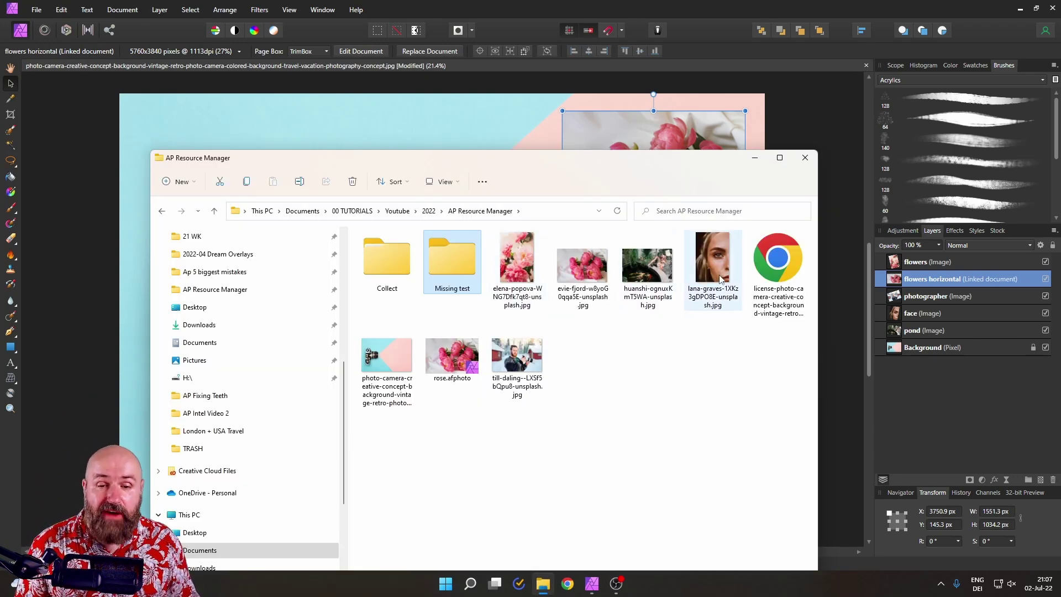
pyautogui.doubleClick(396, 262)
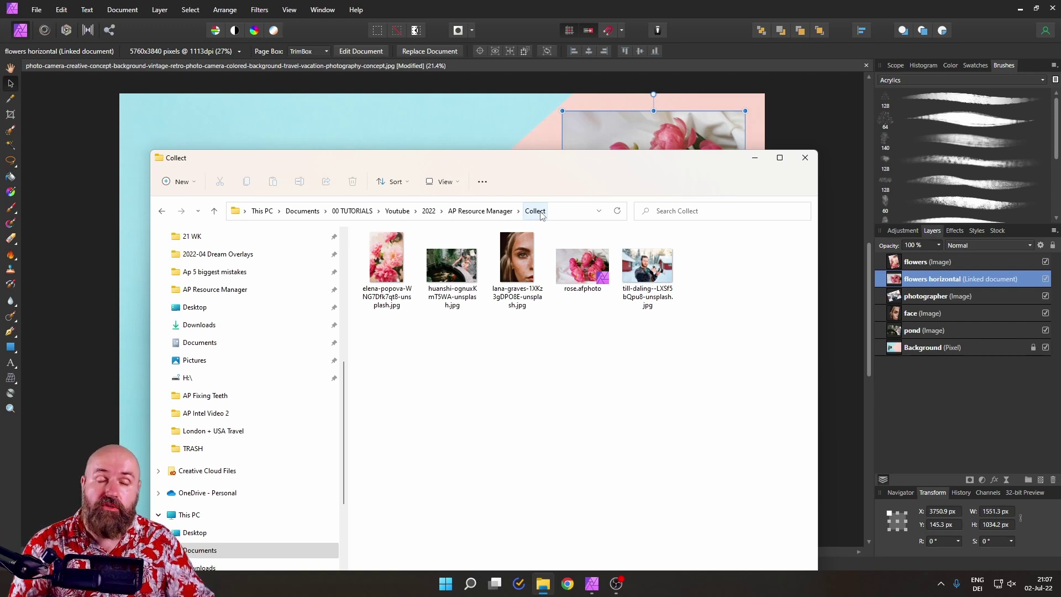
# Step: Add an artistic text layer reading 'Text' above the camera
pyautogui.click(584, 140)
pyautogui.press('Escape')
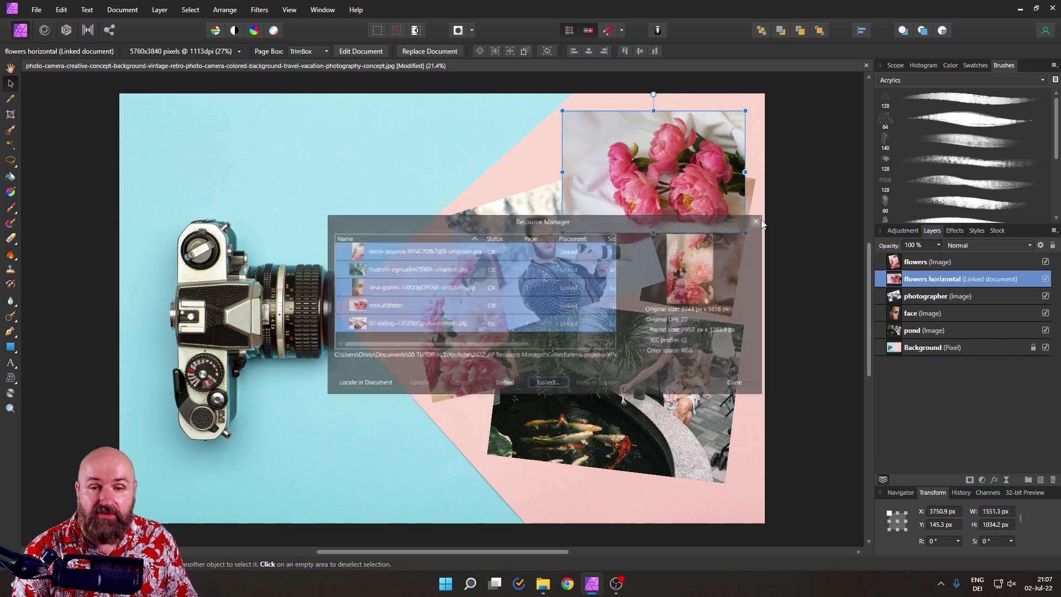
pyautogui.click(10, 362)
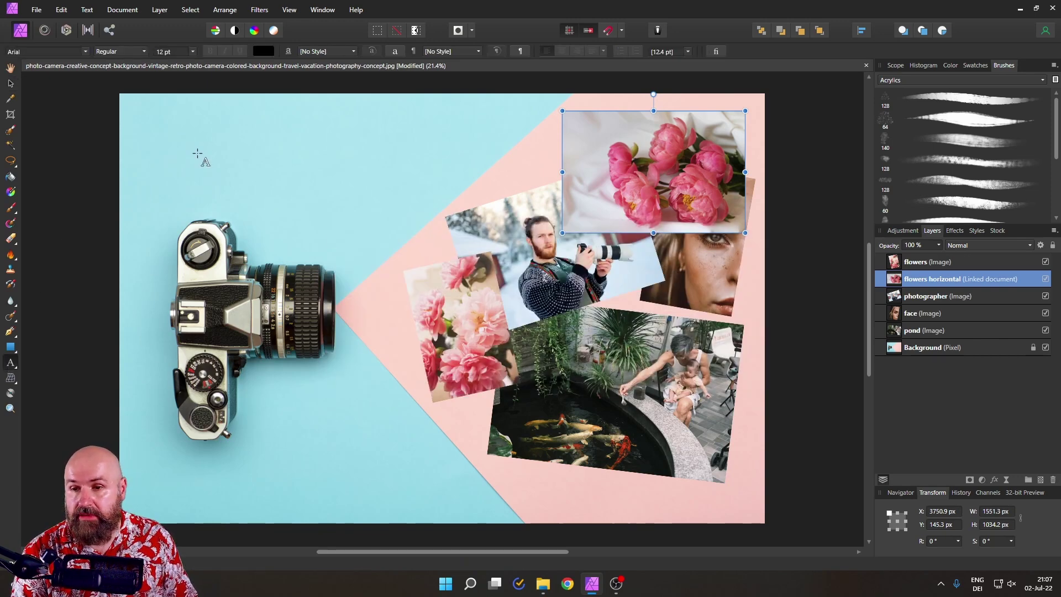
pyautogui.moveTo(189, 139); pyautogui.dragTo(237, 190)
pyautogui.write('Text')
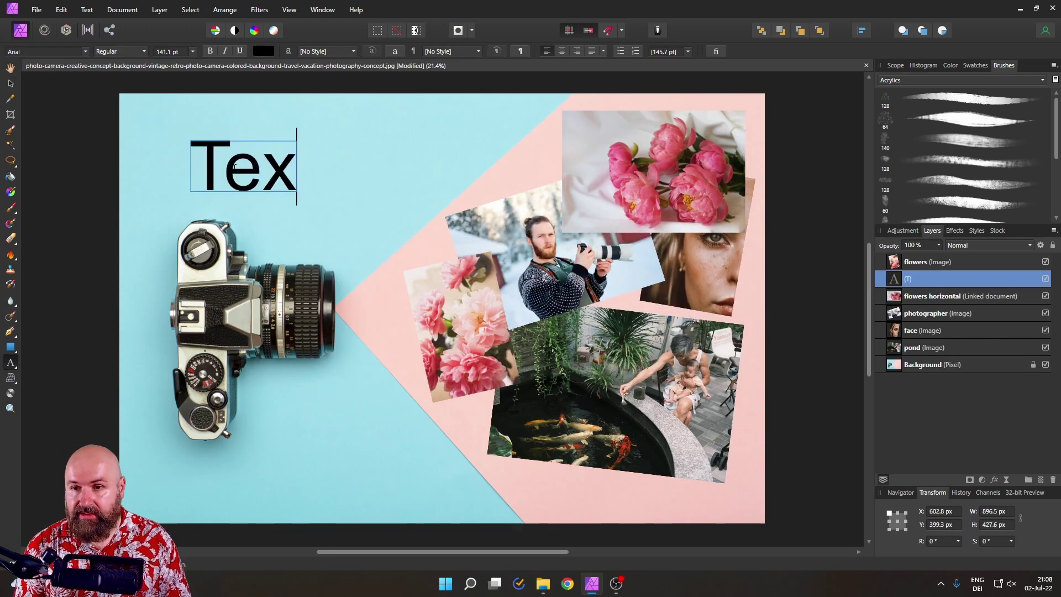
# Step: Set the word 'Text' in Bebas Neue, then reopen the Resource Manager showing five Linked resources
pyautogui.click(235, 165)
pyautogui.doubleClick(234, 165)
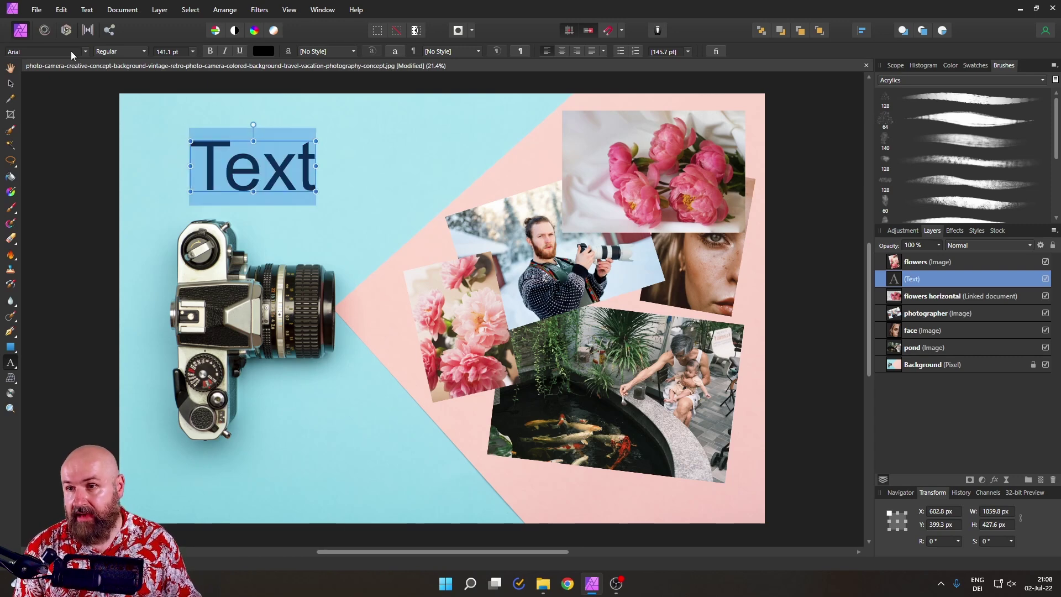
pyautogui.click(72, 51)
pyautogui.click(149, 150)
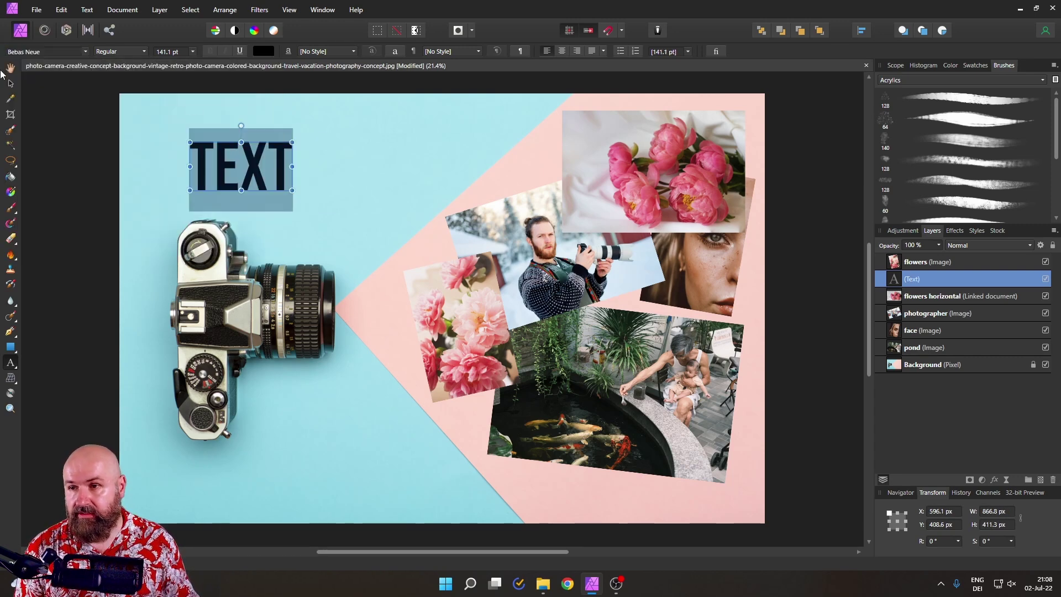
pyautogui.press('Escape')
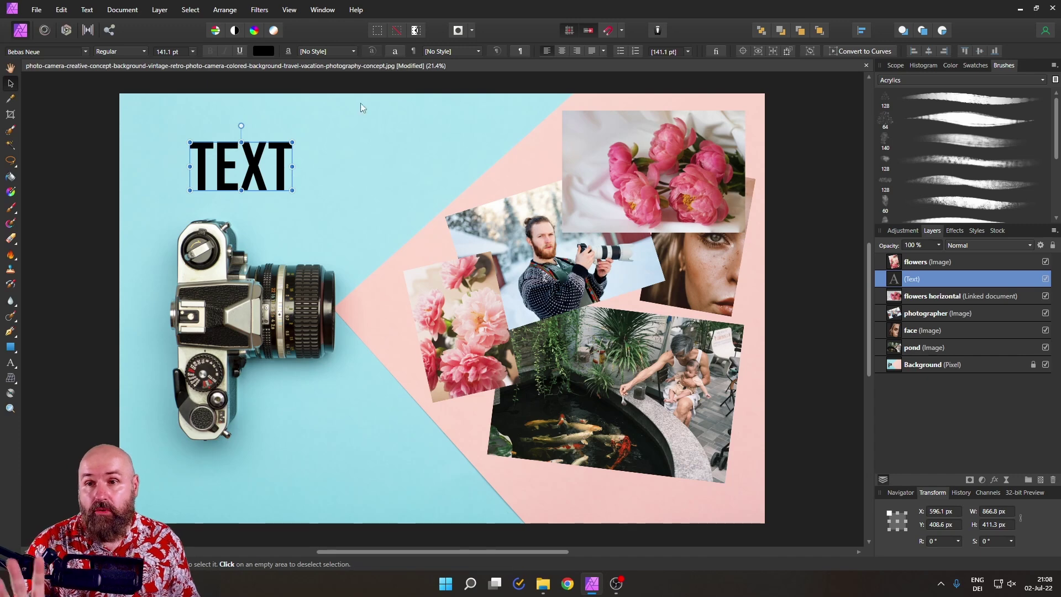
pyautogui.click(289, 10)
pyautogui.click(326, 190)
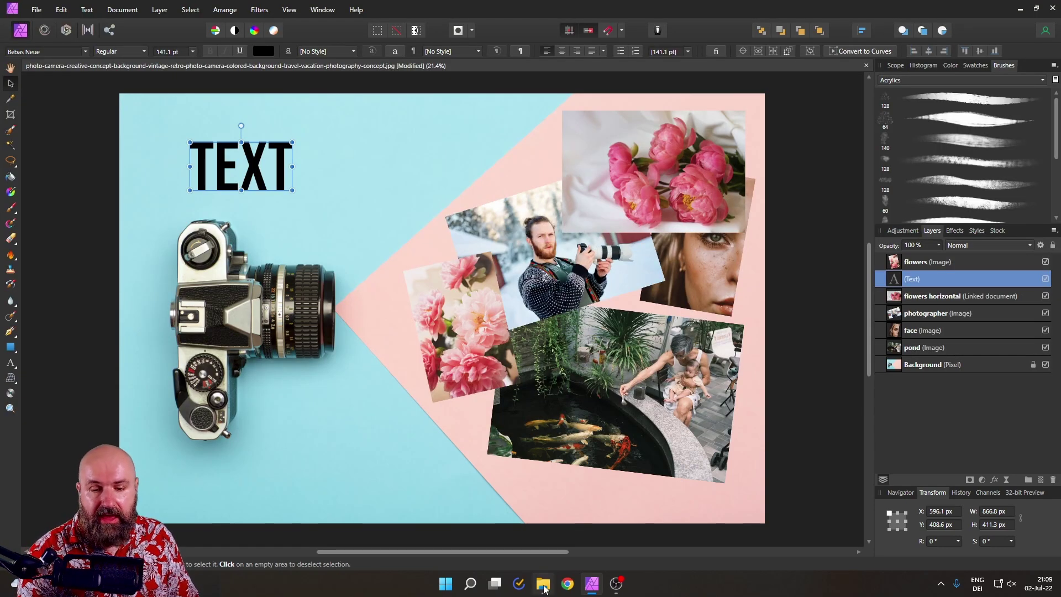
# Step: In the AP Resource Manager folder, look inside the lasenter.zip font archive
pyautogui.click(543, 584)
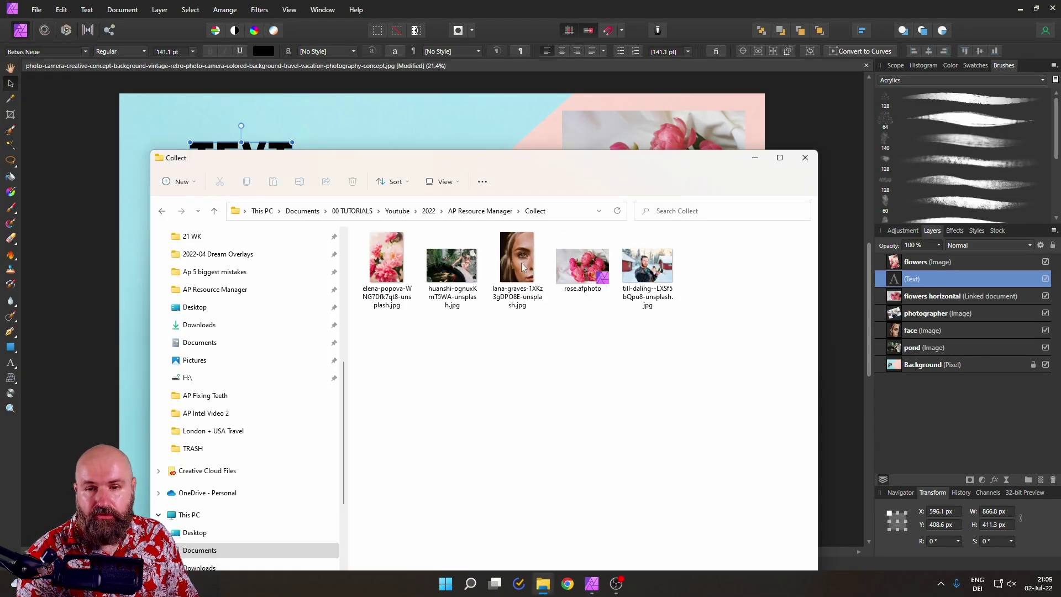
pyautogui.click(480, 211)
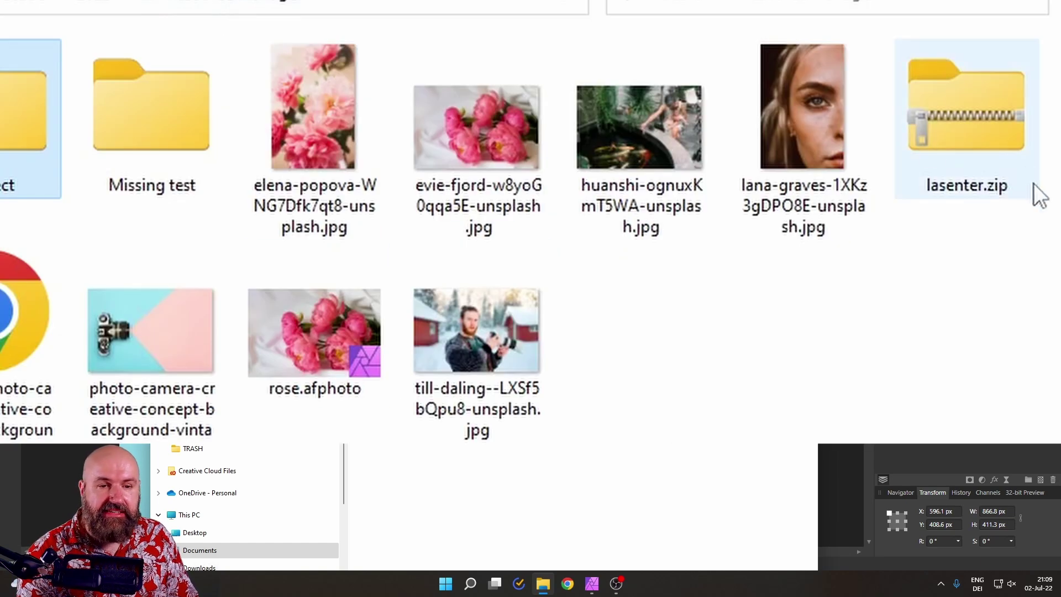
pyautogui.doubleClick(967, 122)
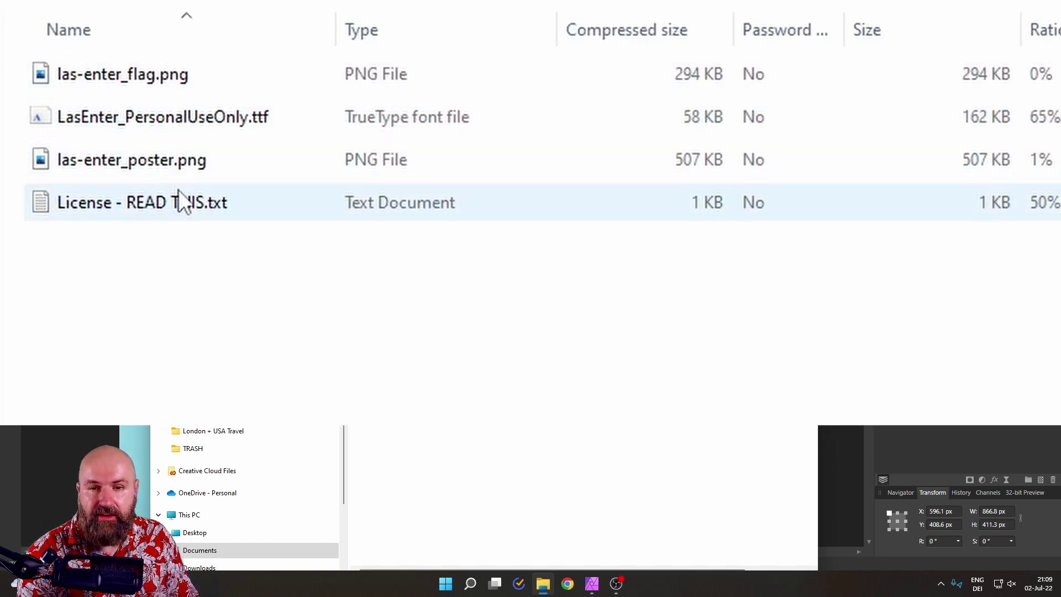
pyautogui.hotkey('alt', 'Left')
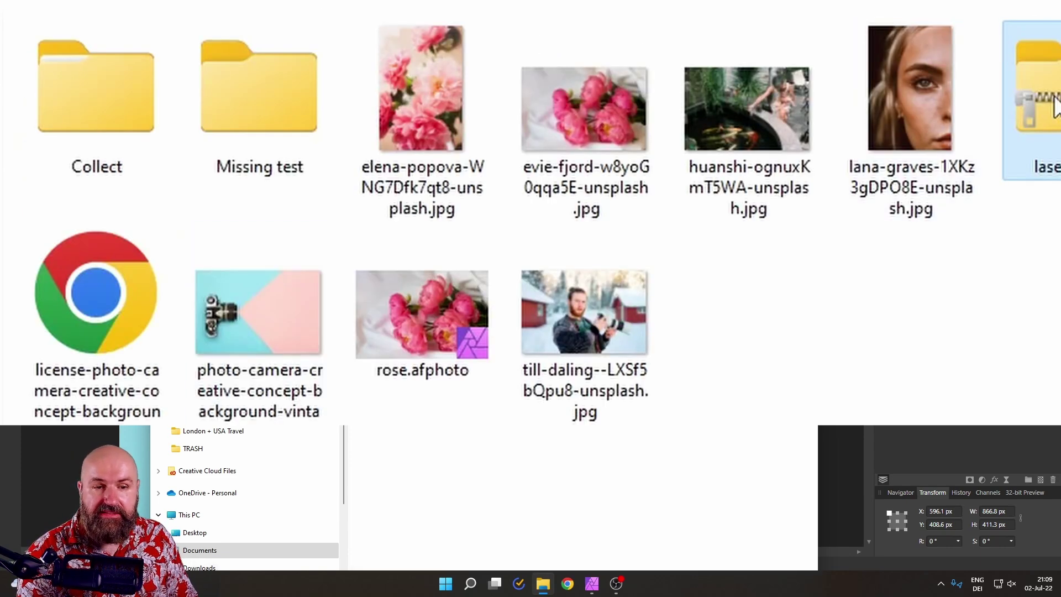
# Step: Move lasenter.zip into the Collect folder and open it there to confirm
pyautogui.moveTo(1050, 163); pyautogui.dragTo(101, 84)
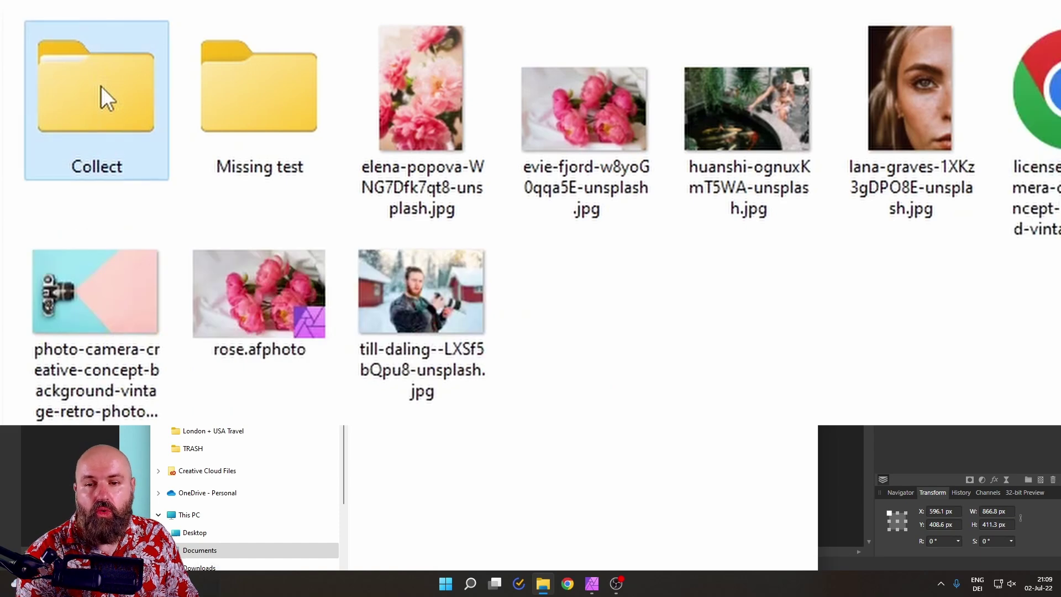
pyautogui.doubleClick(101, 87)
pyautogui.doubleClick(598, 125)
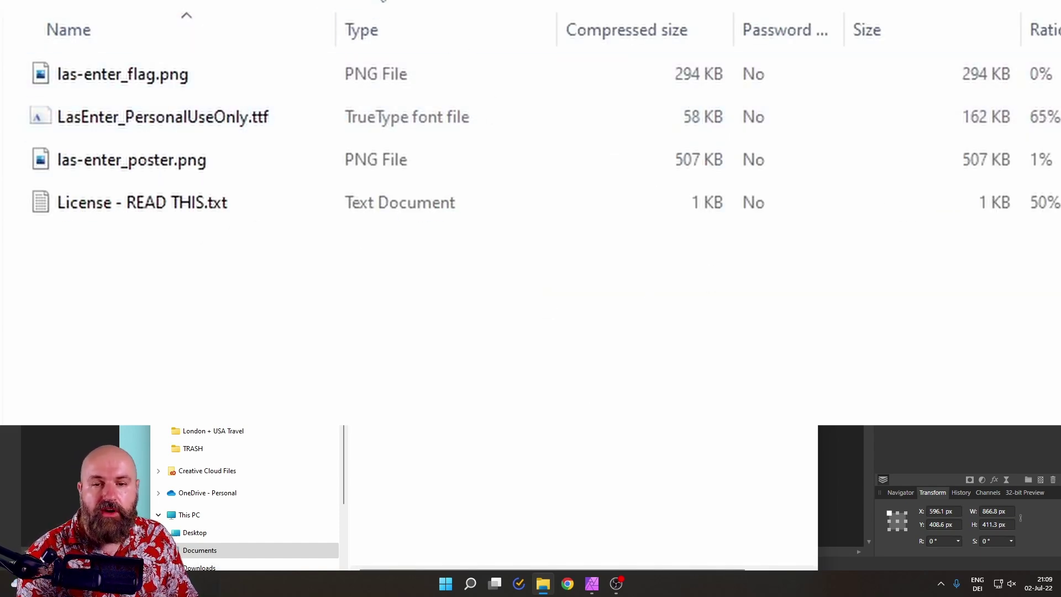
pyautogui.hotkey('alt', 'Left')
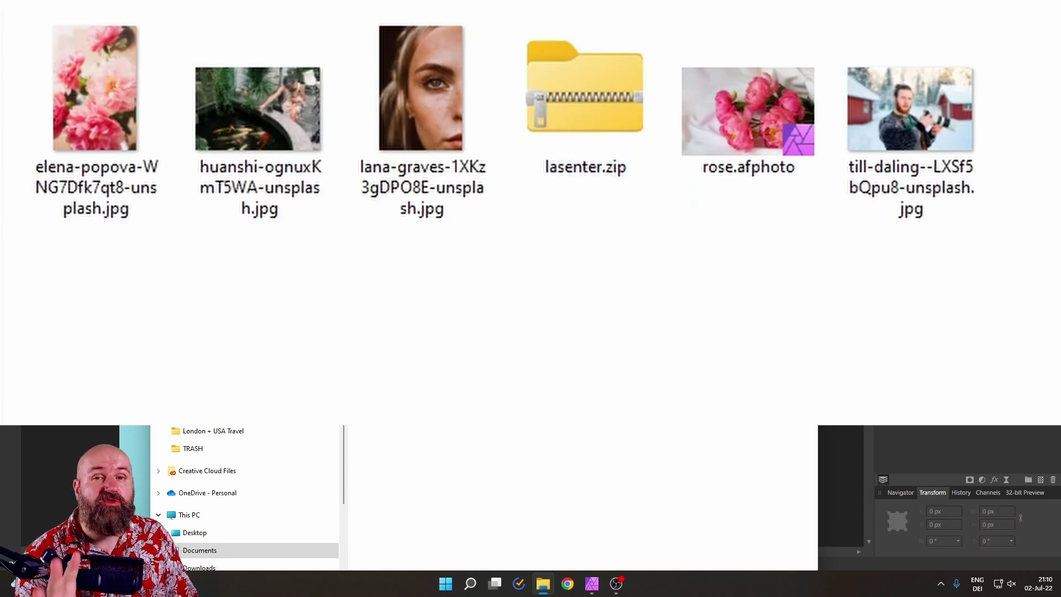